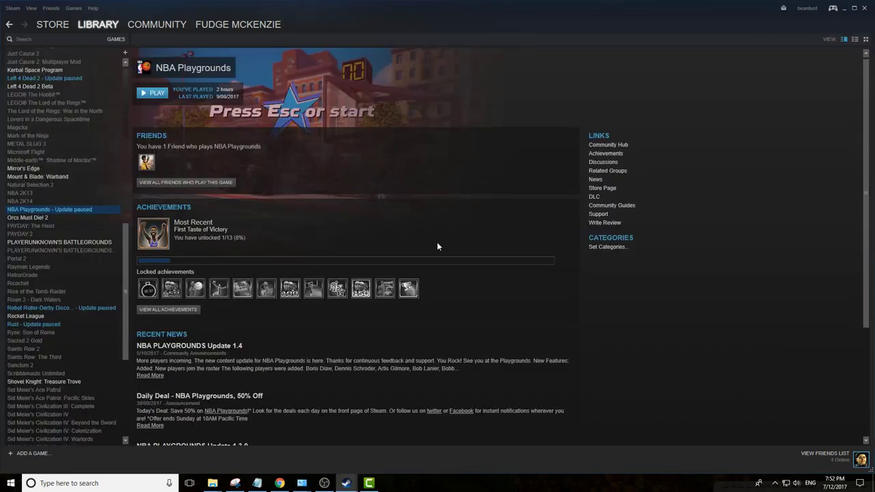
From Settings > Downloads, create E:\SteamLibrary and add it as a Steam library folder.
click(12, 8)
click(17, 64)
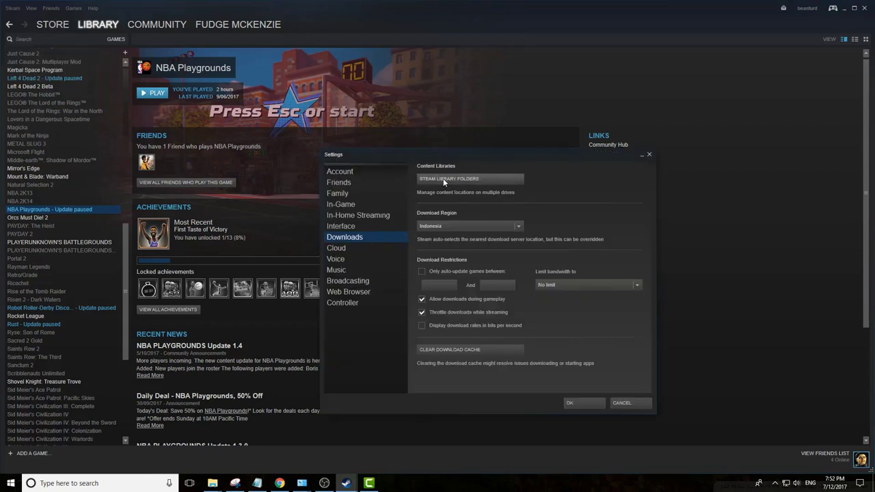
click(471, 179)
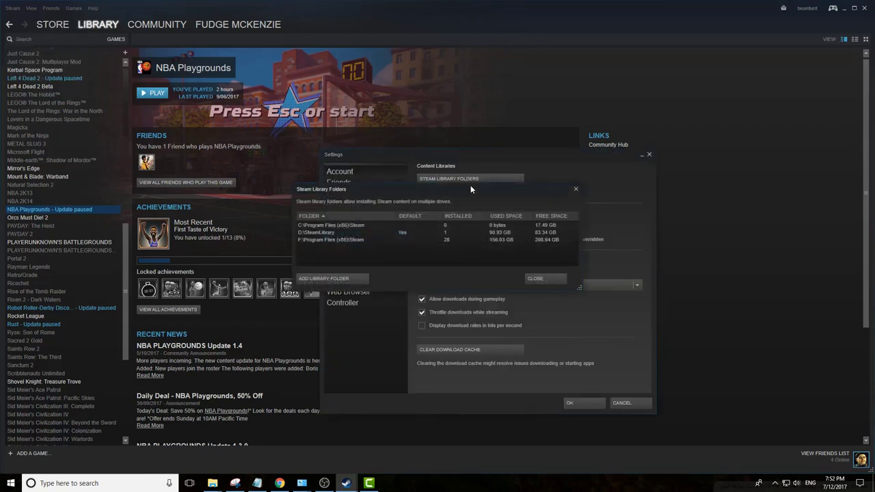
click(343, 280)
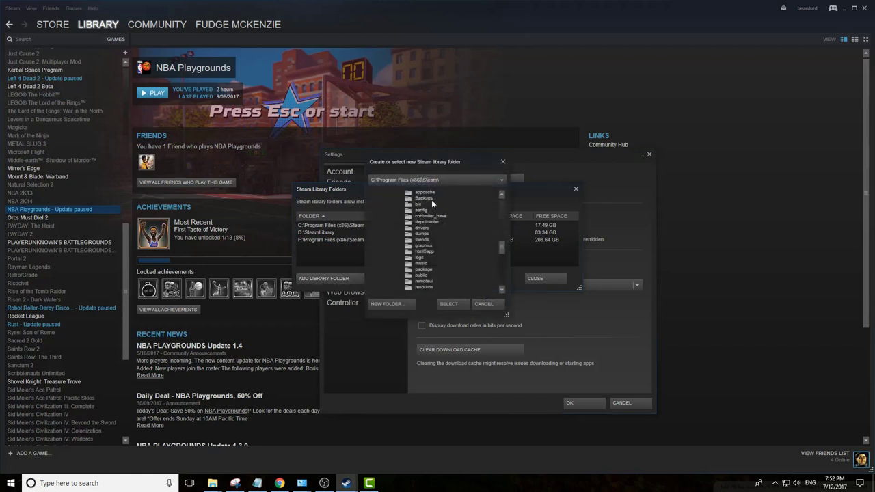
drag(500, 253, 501, 195)
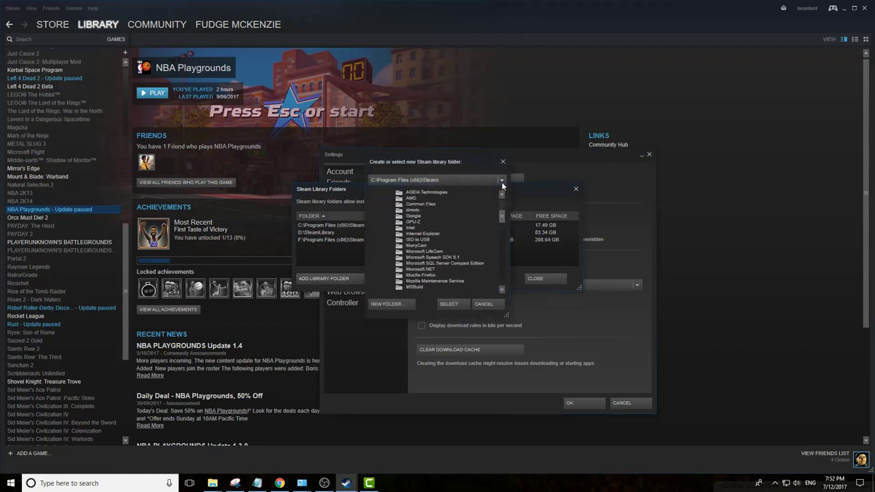
click(502, 180)
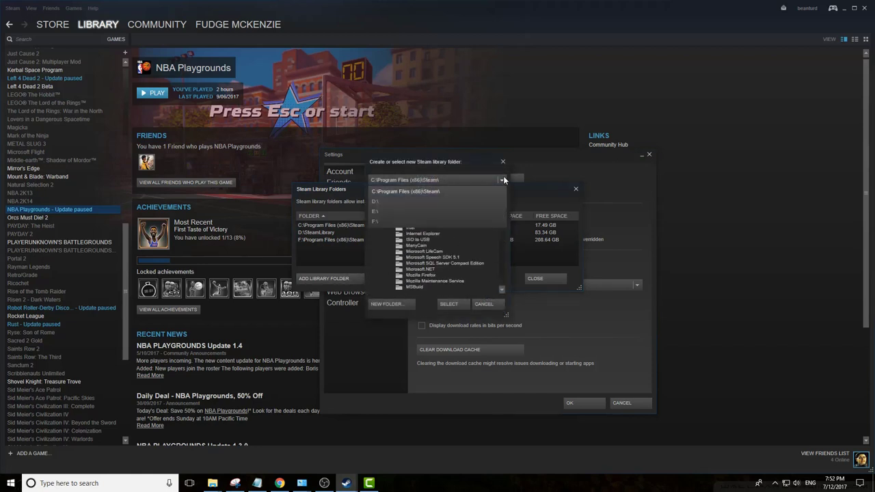
click(466, 210)
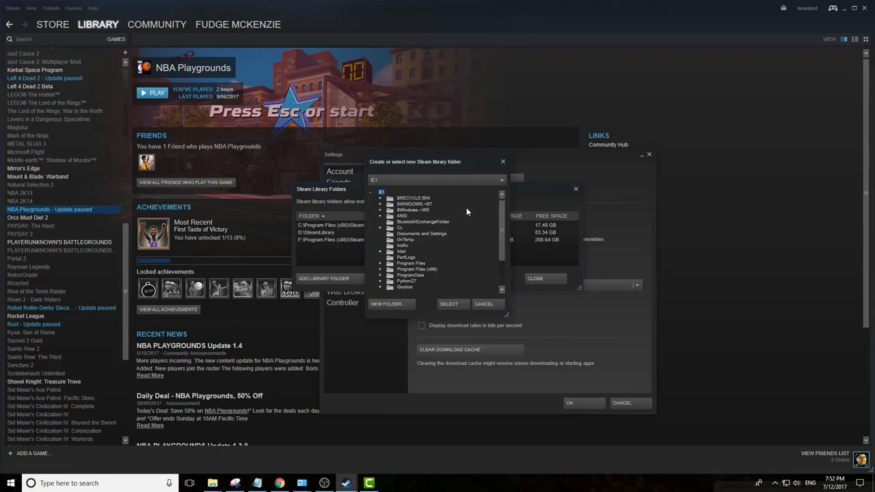
click(398, 305)
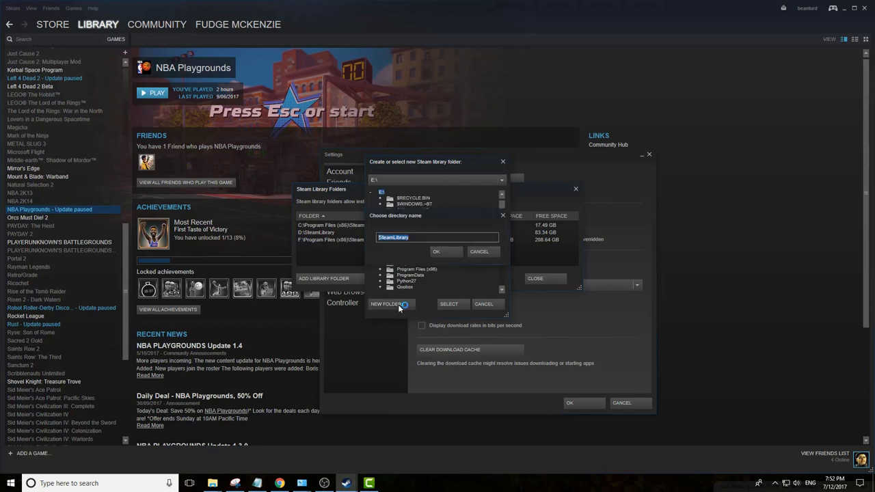
click(451, 252)
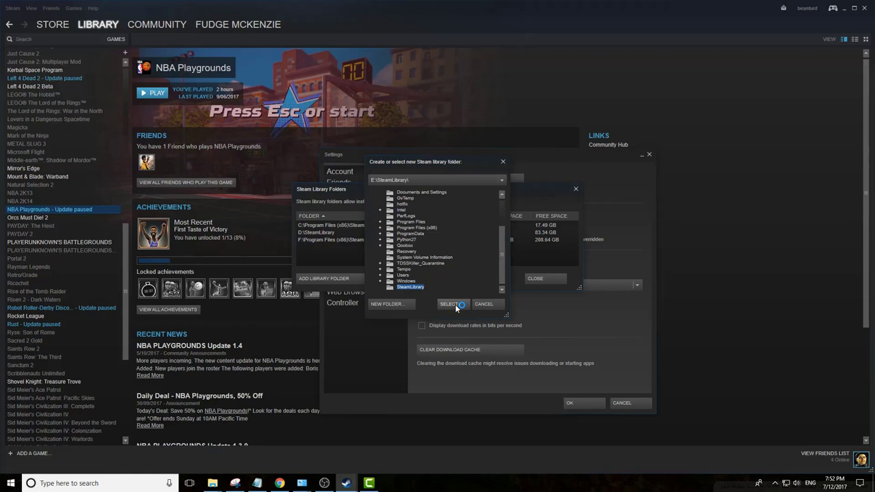
click(453, 305)
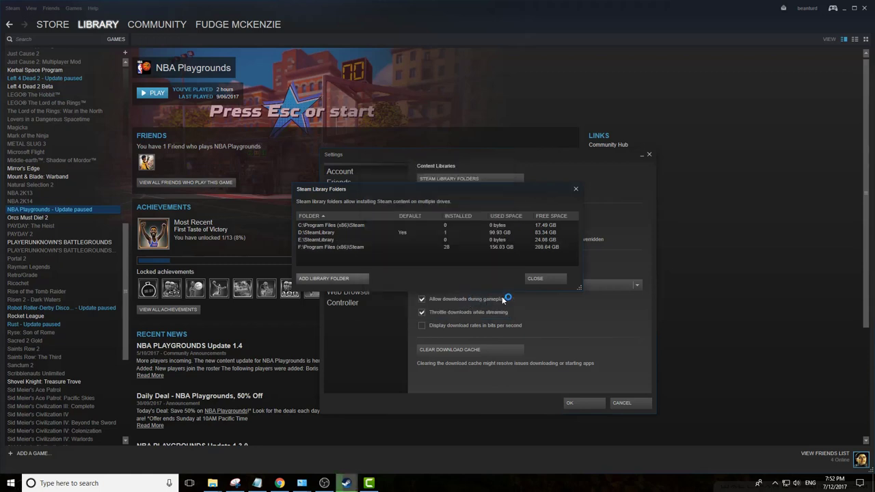
click(547, 278)
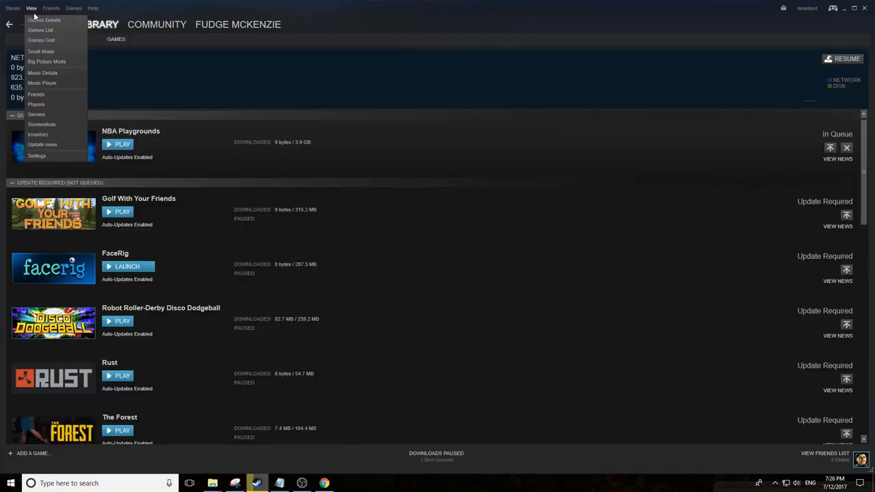
Check PUBG's Move Install Folder library options under Properties > Local Files, then cancel.
click(74, 46)
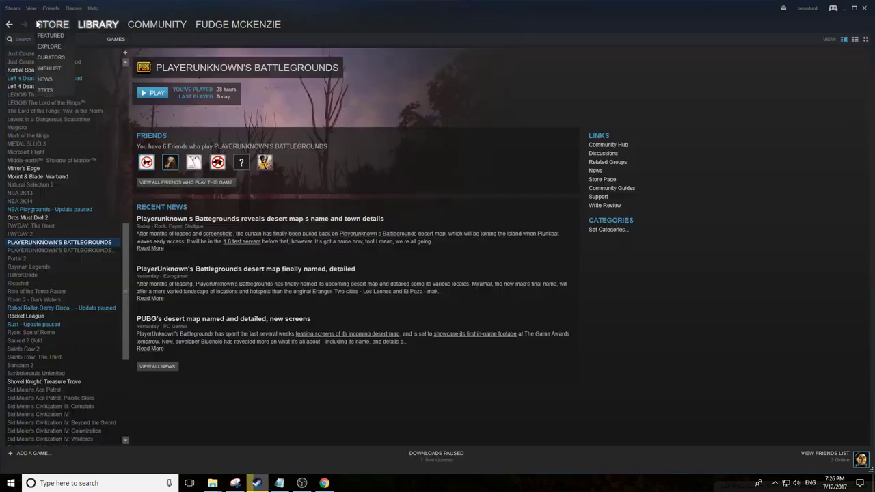
right_click(61, 244)
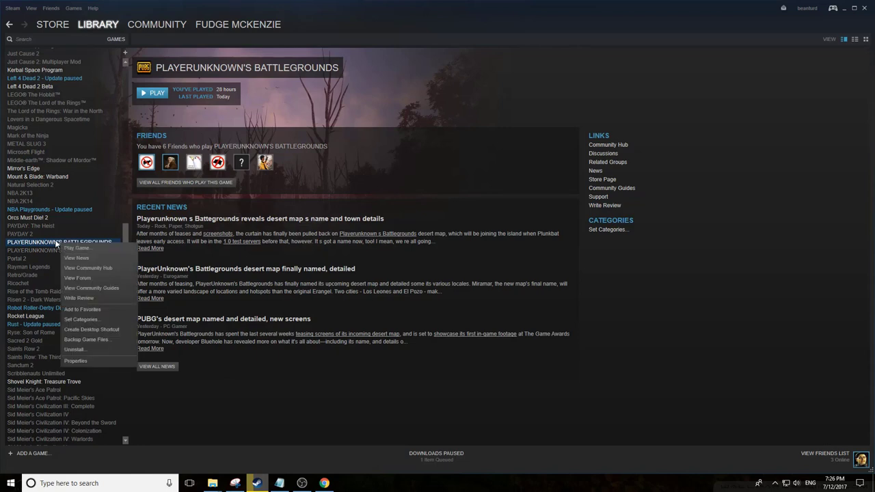
click(91, 364)
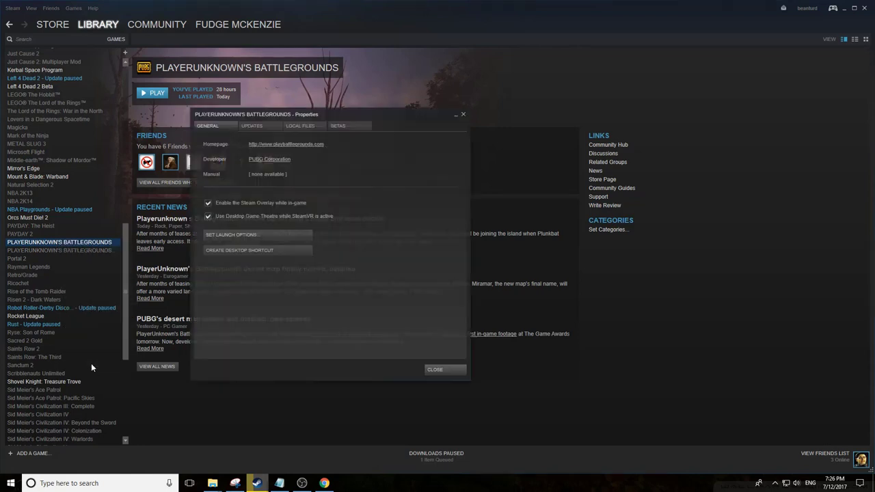
click(303, 126)
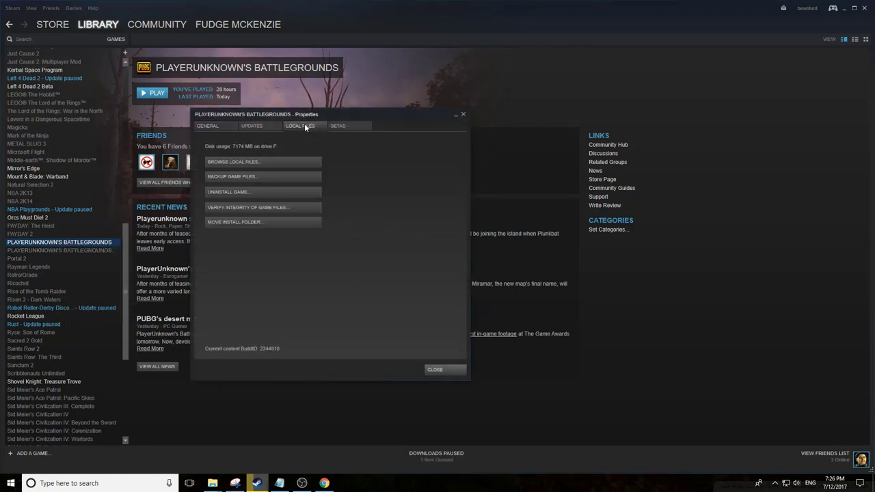
click(235, 221)
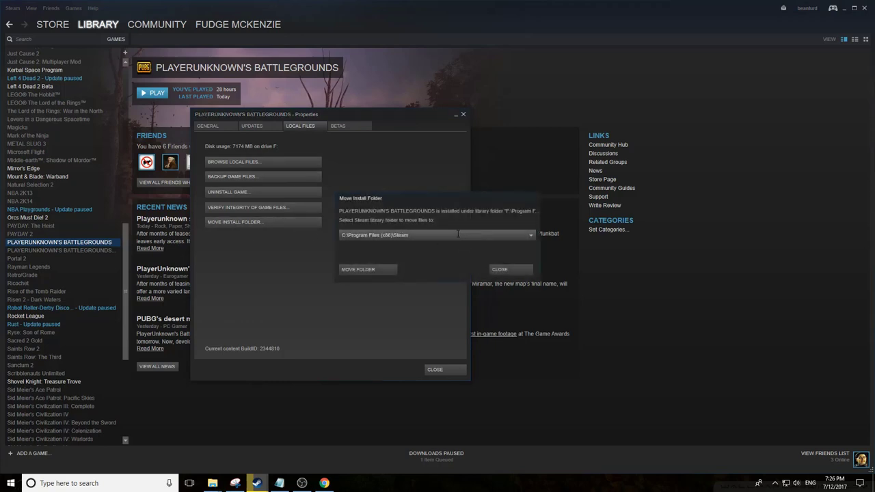
click(531, 236)
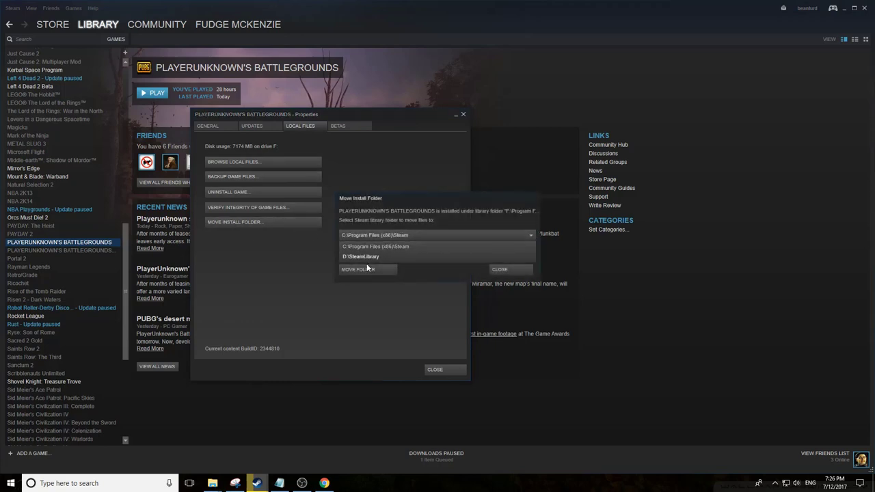
drag(390, 199, 413, 194)
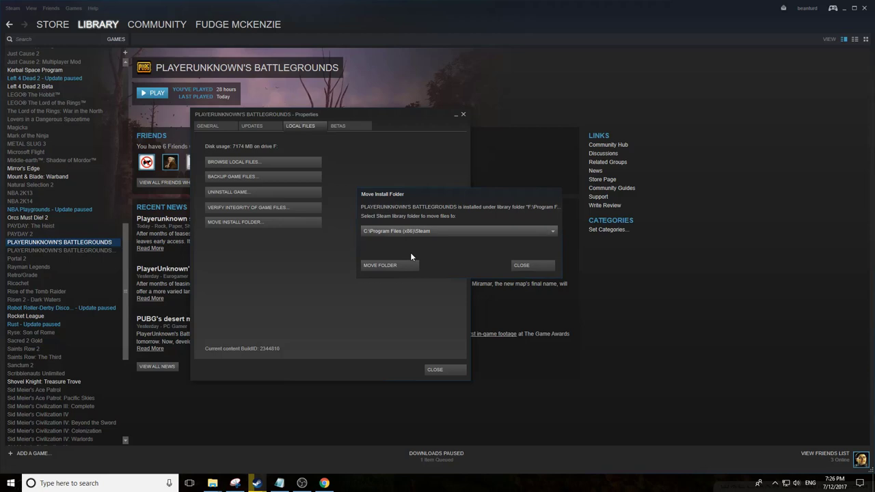
click(534, 262)
click(434, 370)
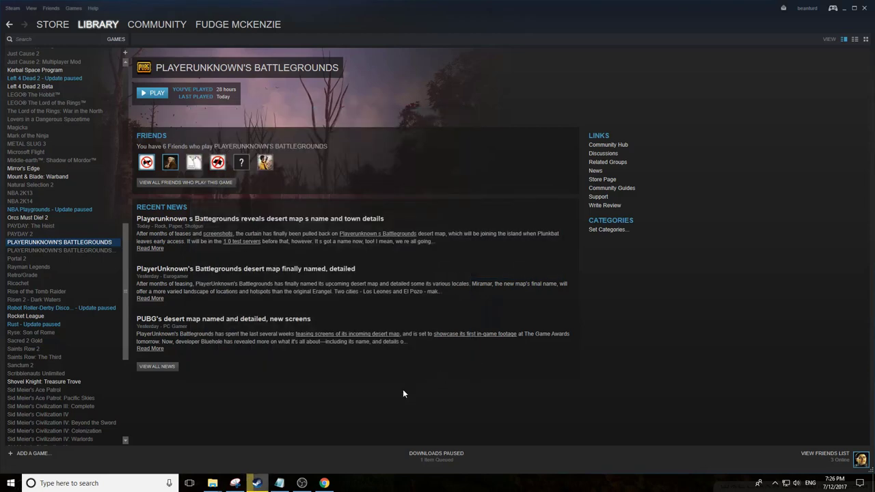
click(103, 483)
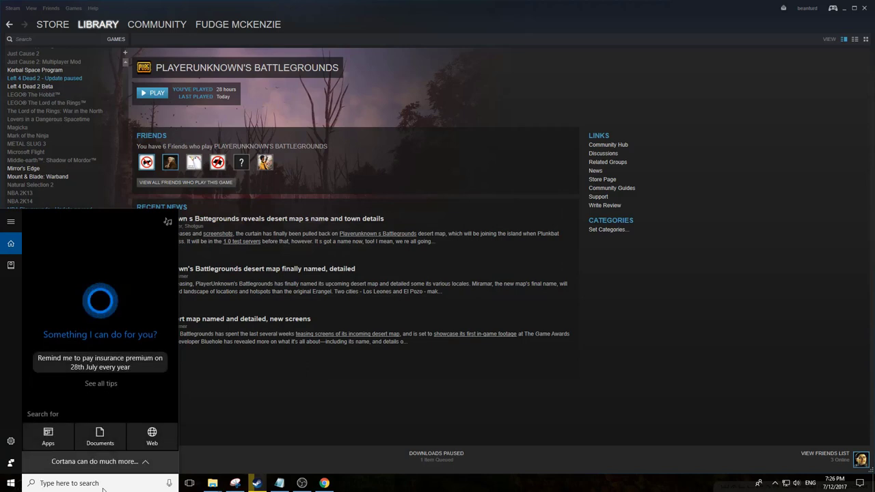
text(cmd)
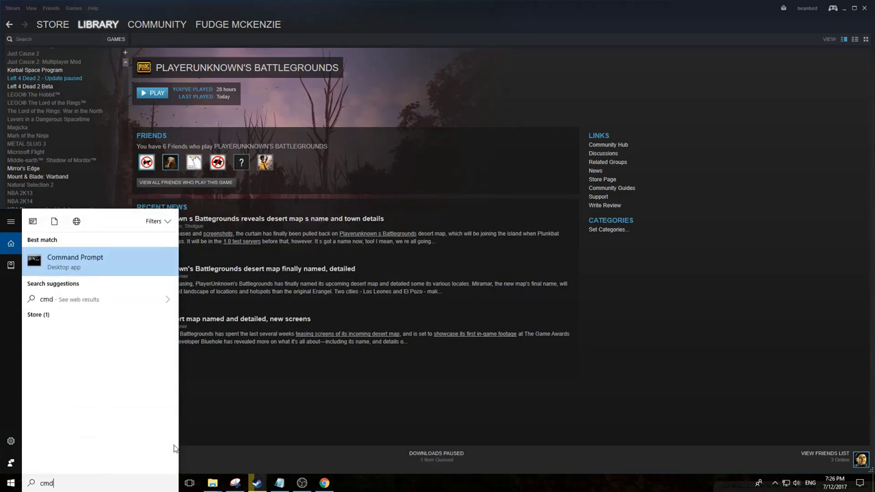
right_click(77, 269)
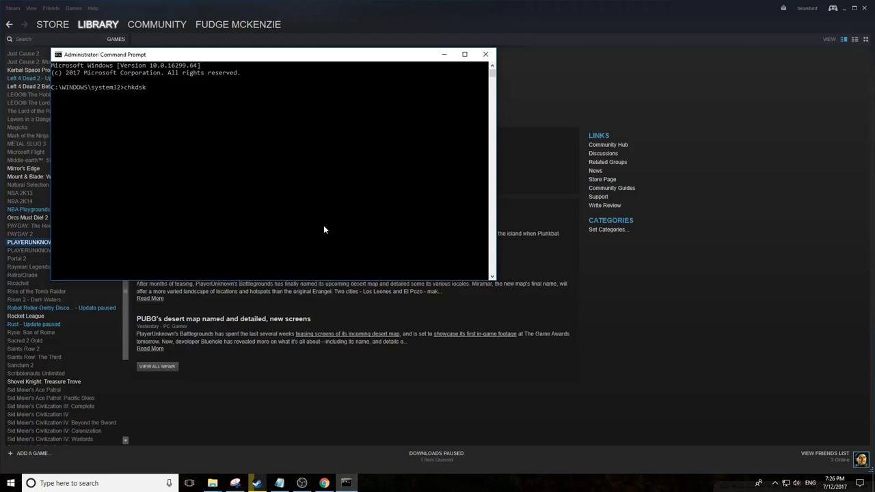
text(/f)
key(Return)
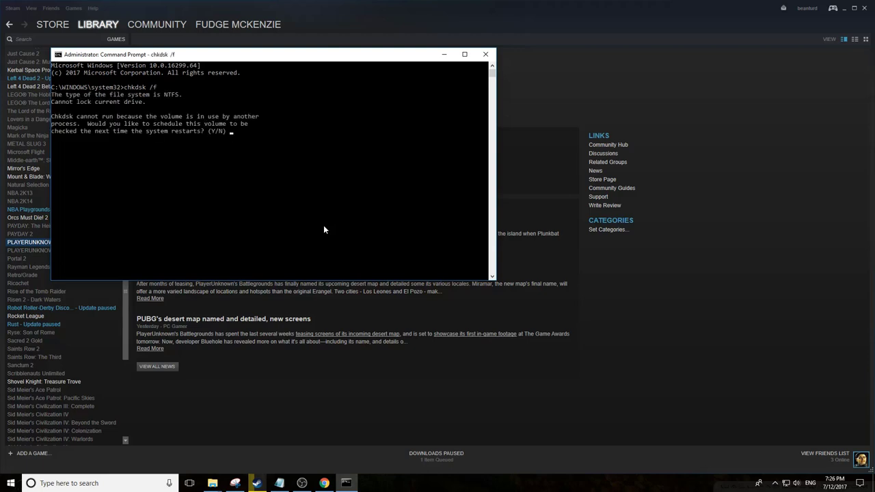
click(486, 56)
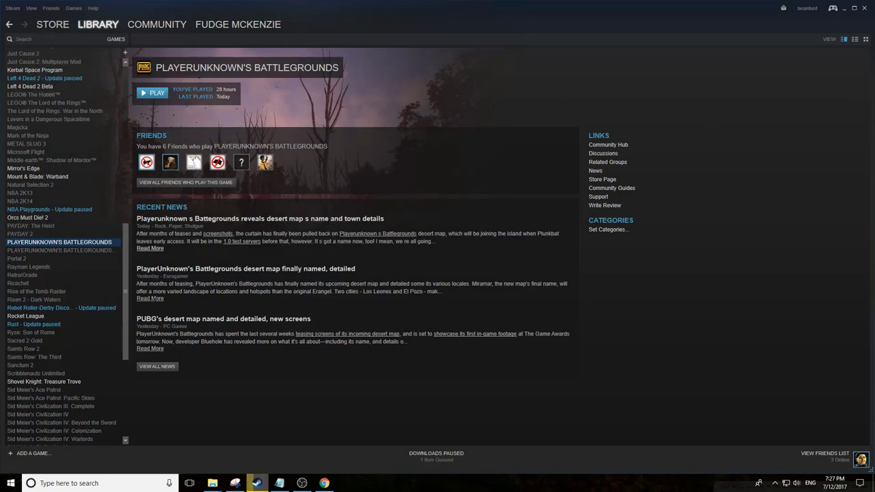
Locate Steam's real install folder from the Windows search result for 'steam'.
click(75, 486)
text(steam)
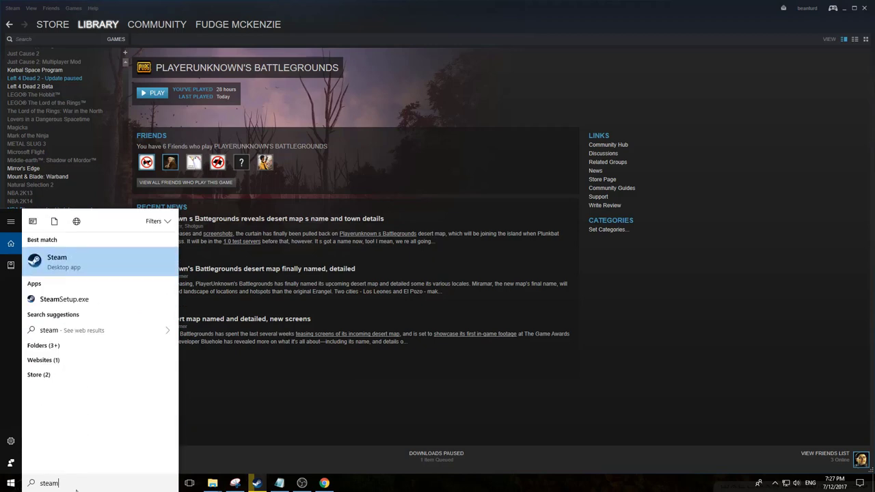
right_click(64, 266)
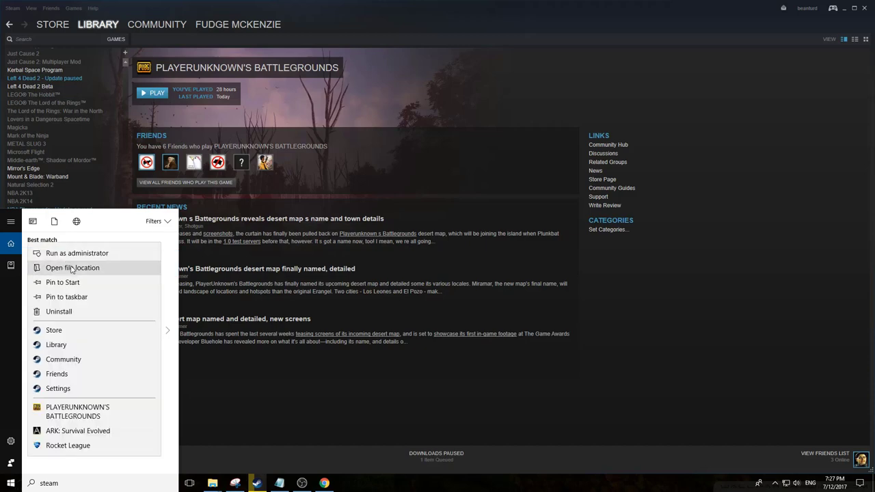
click(75, 269)
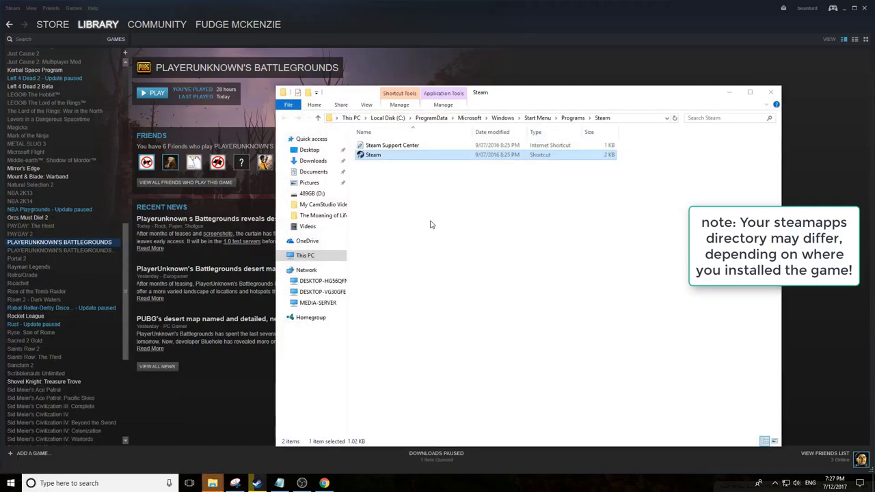
right_click(367, 158)
click(387, 173)
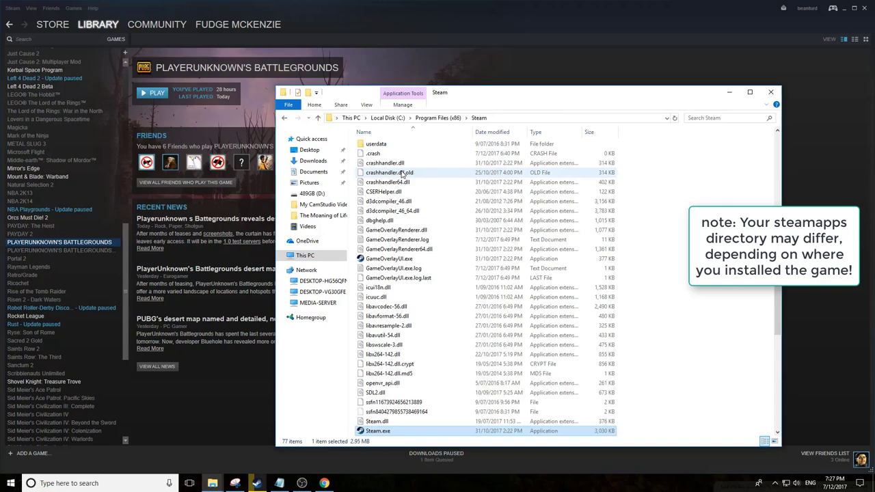
Open steamapps\downloading to confirm it is empty, then close File Explorer.
scroll(620, 288, up, 10)
scroll(620, 288, up, 3)
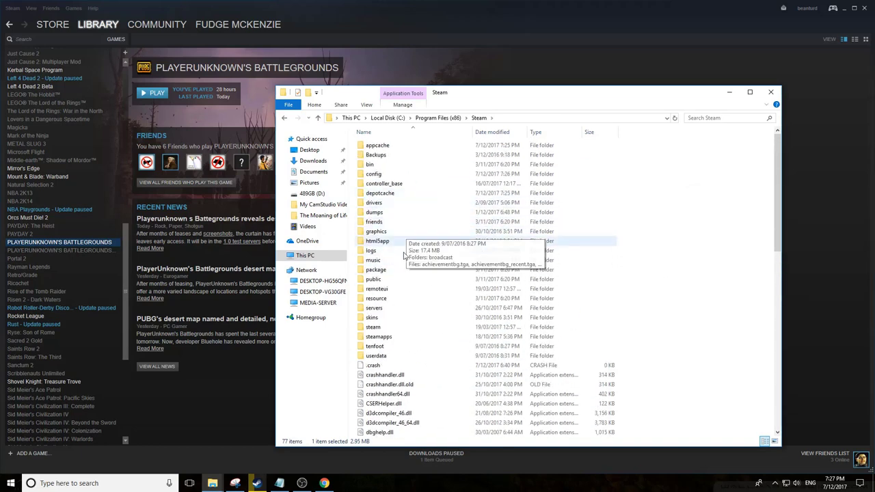
double_click(379, 337)
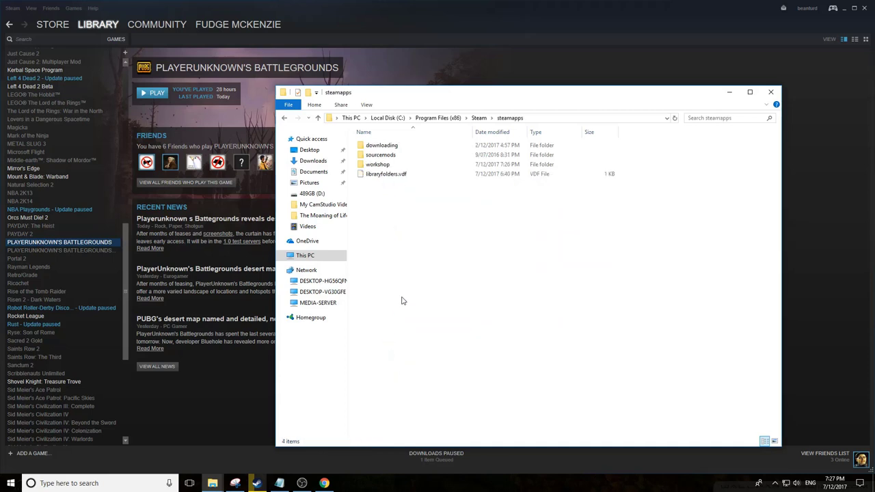
double_click(388, 148)
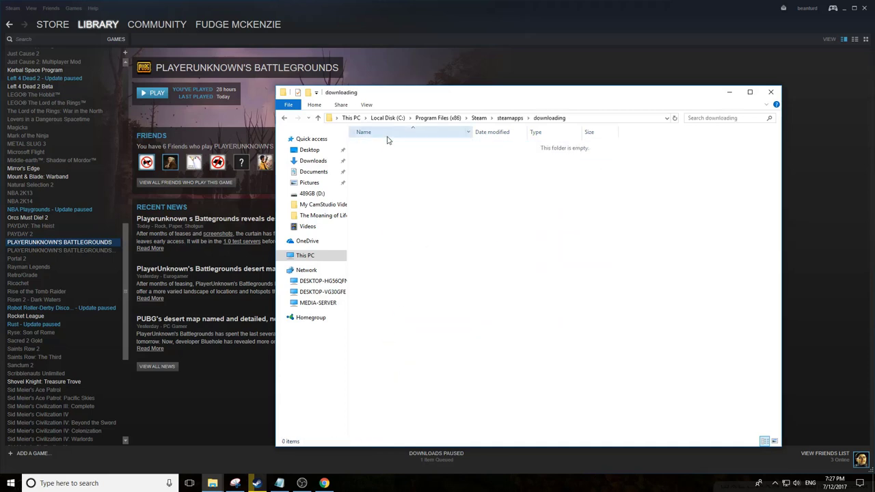
mouse_move(376, 145)
mouse_down()
mouse_move(540, 287)
mouse_move(413, 168)
mouse_move(369, 144)
mouse_up()
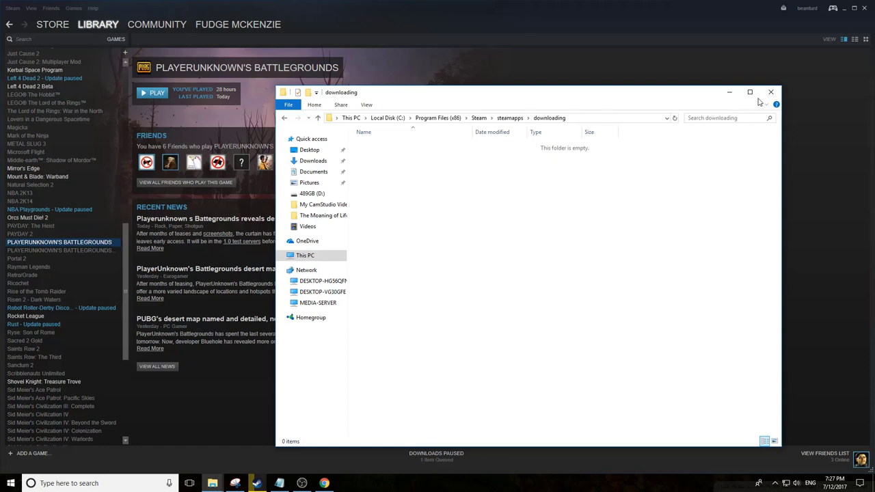
click(772, 96)
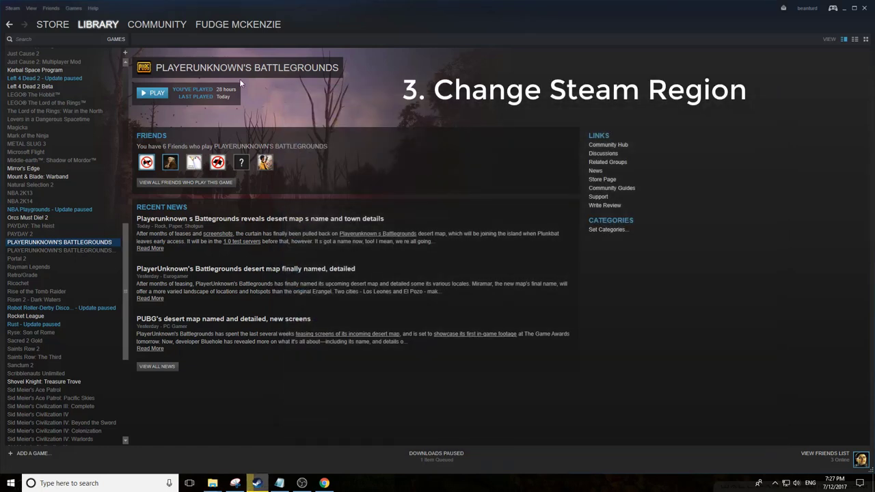
click(13, 8)
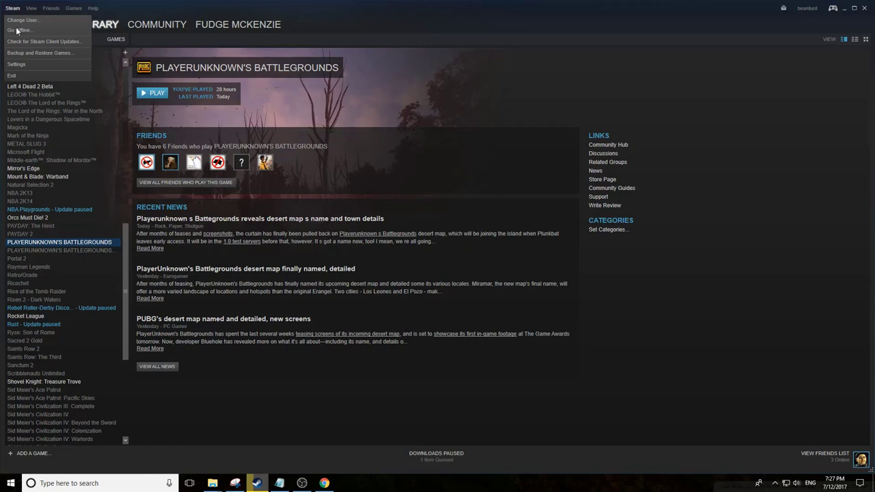
click(23, 65)
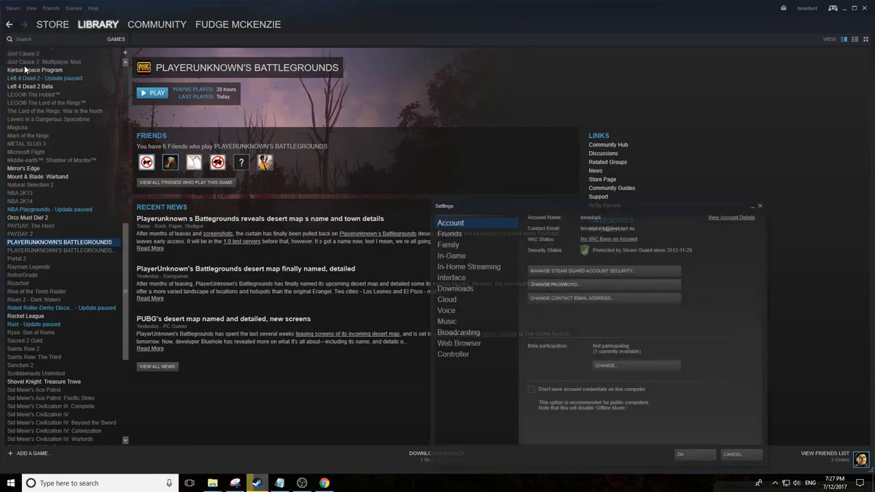
click(467, 287)
drag(595, 207, 479, 157)
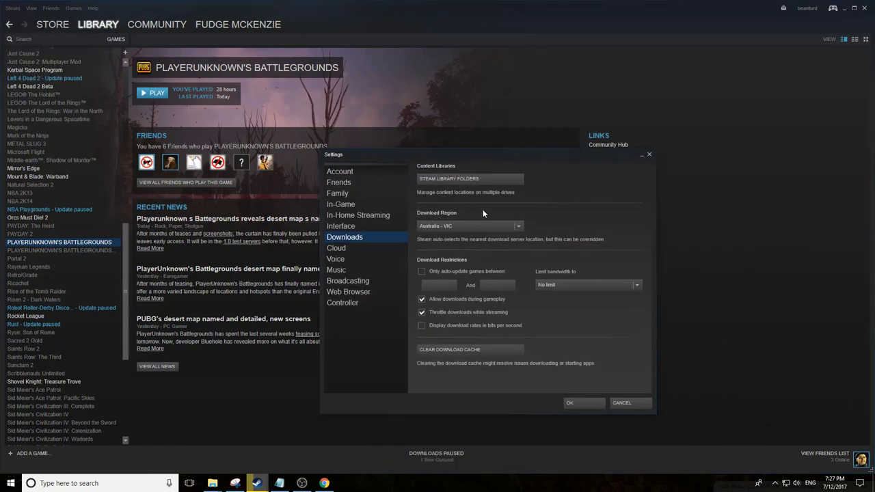
click(490, 226)
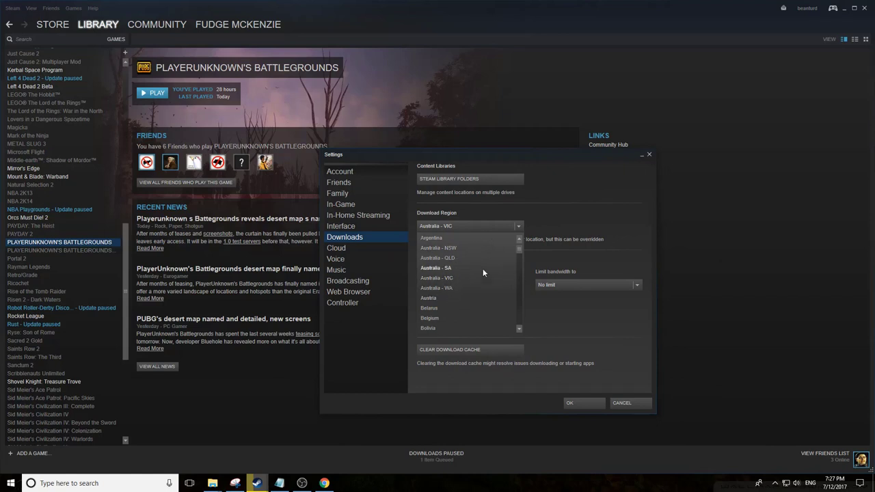
drag(517, 247, 515, 277)
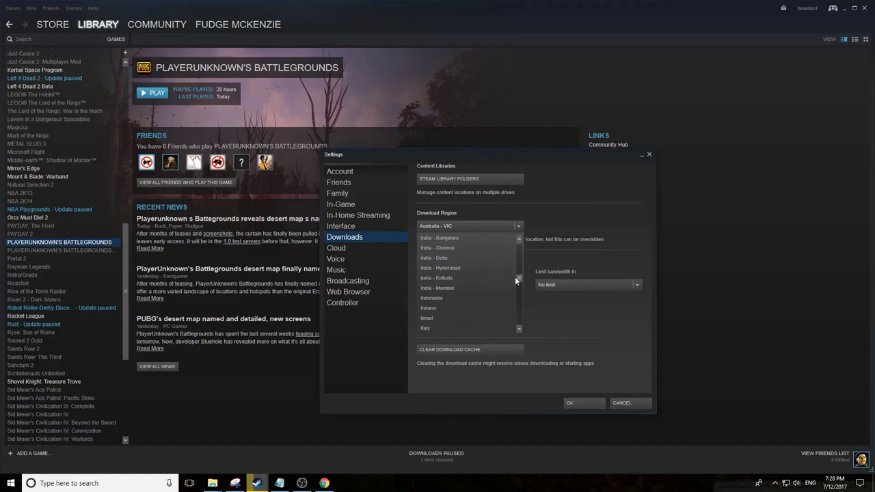
click(454, 298)
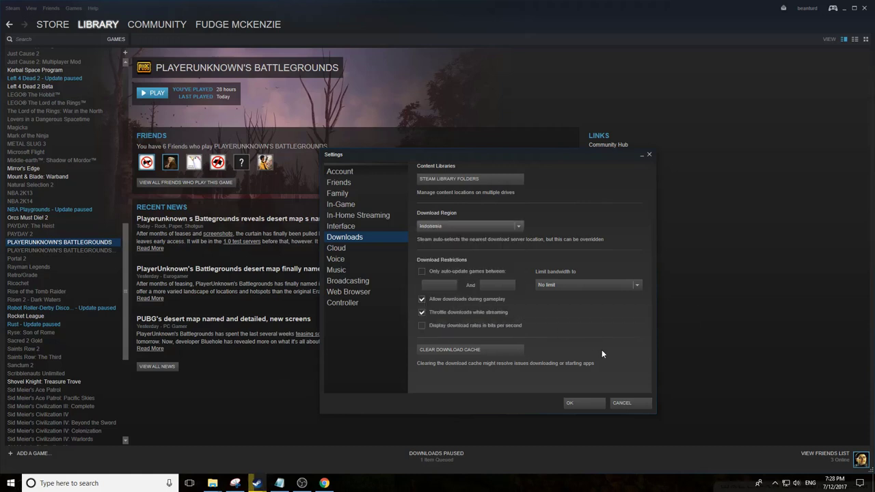
click(626, 403)
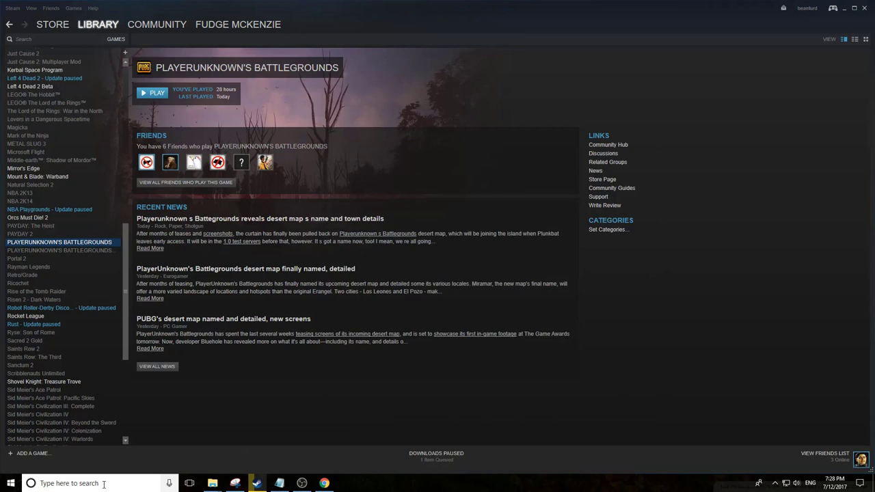
Search 'advanced firewall' and open Windows Defender Firewall's list of allowed apps.
click(103, 483)
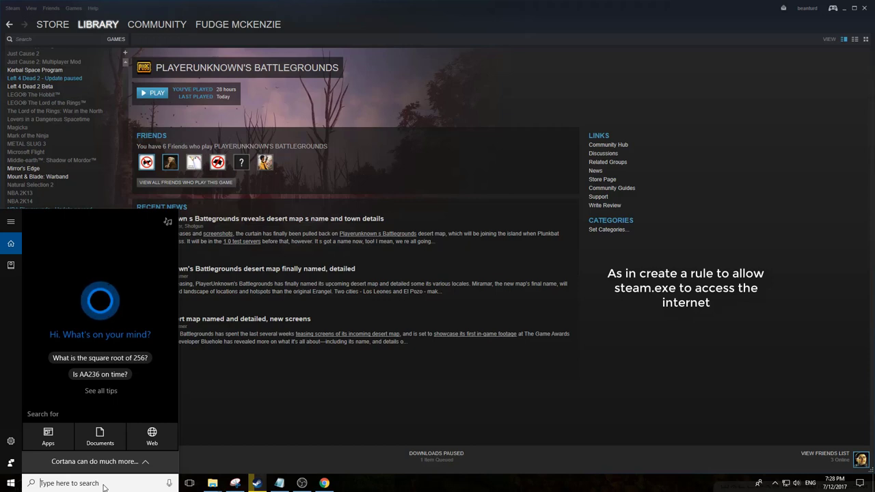
text(adva)
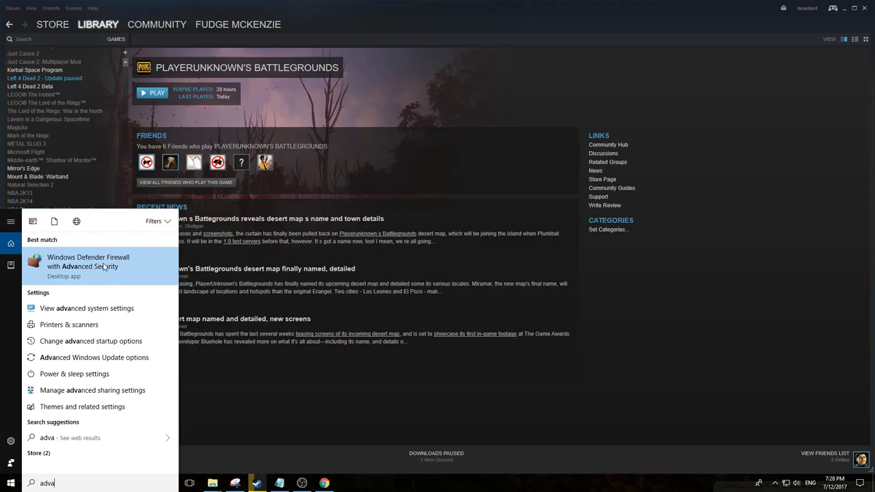
text(nced firewal)
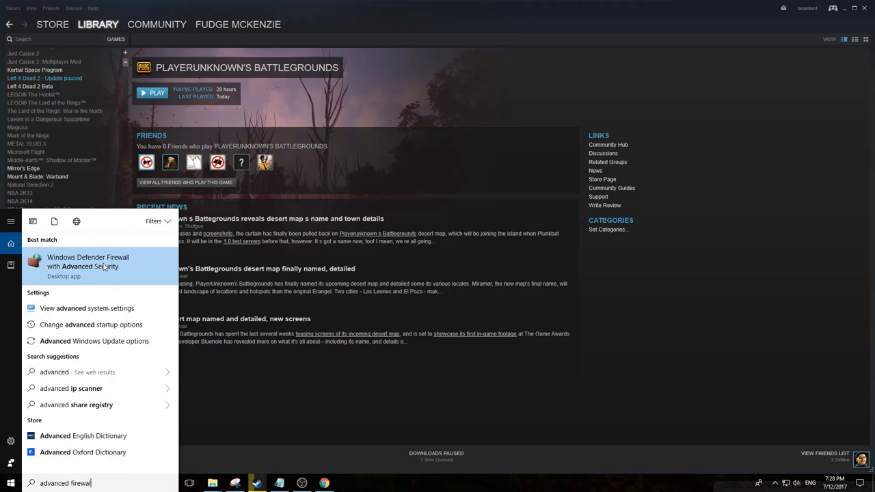
text(l)
click(104, 263)
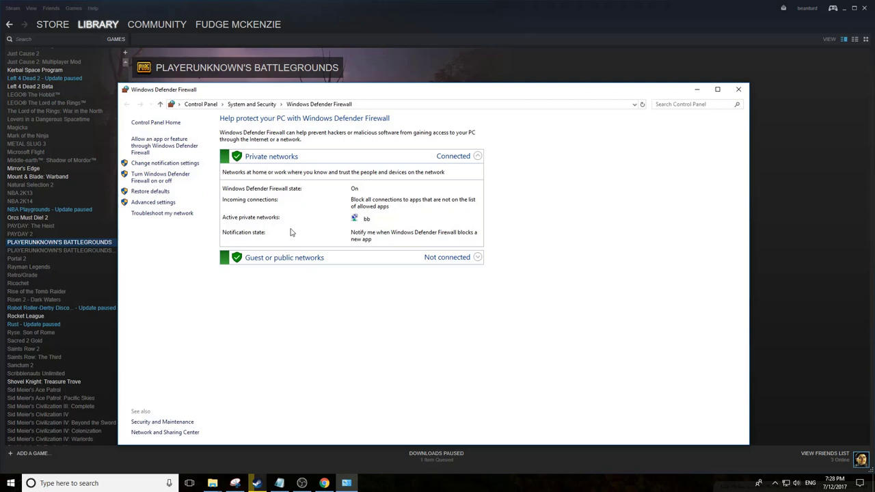
click(167, 147)
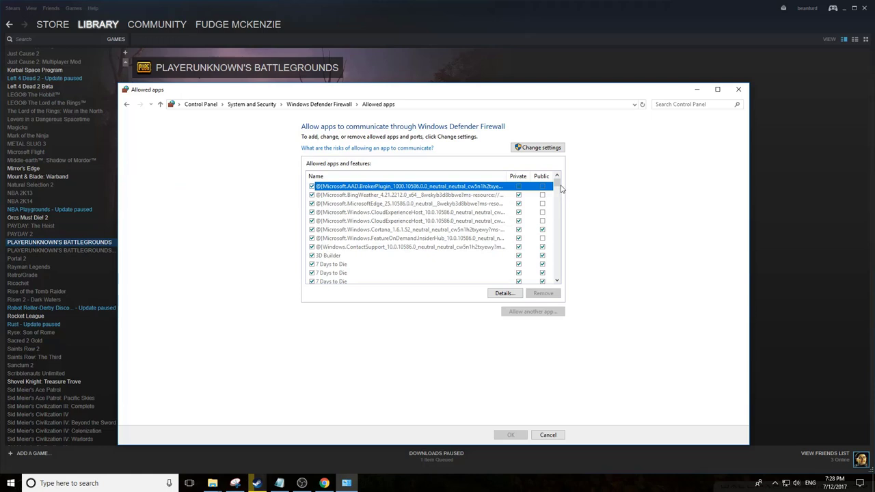
drag(559, 185, 558, 194)
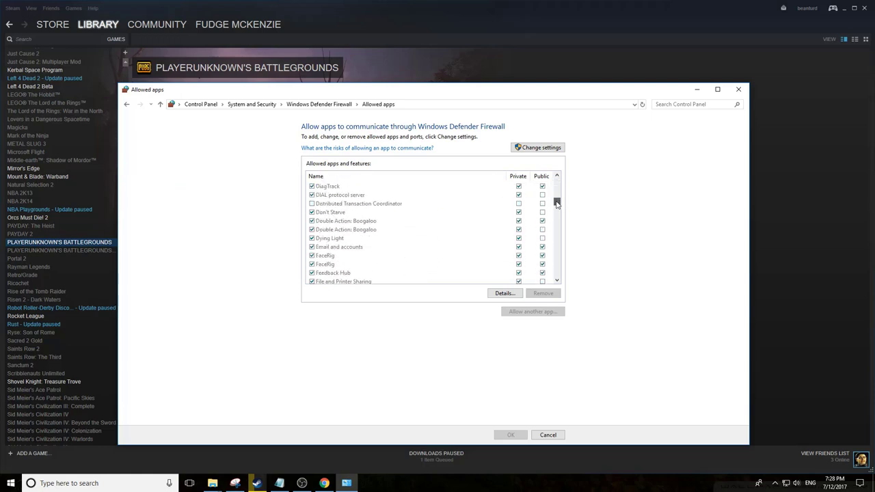
drag(557, 203, 508, 225)
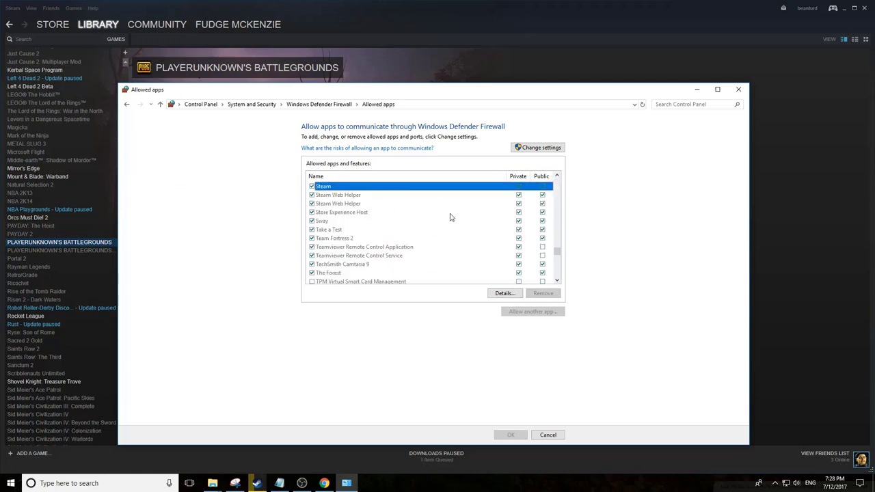
scroll(517, 229, up, 2)
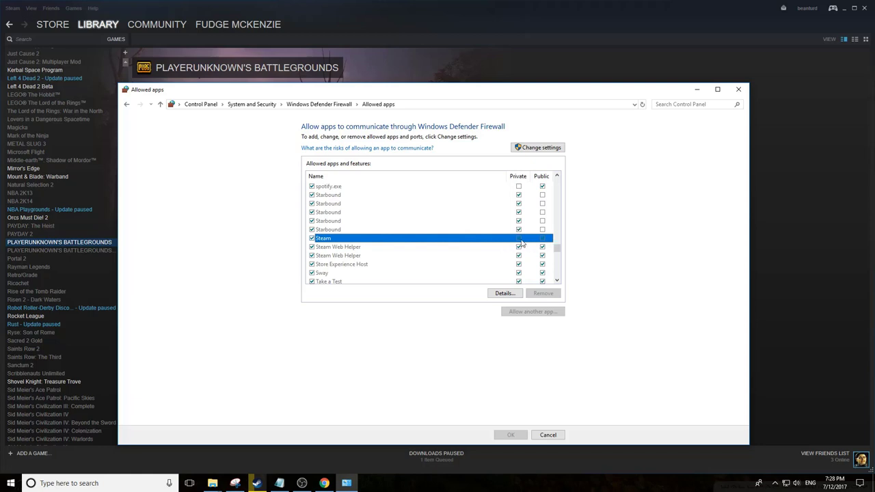
Unlock the allowed apps list with Change settings, then back out of Allow another app.
click(541, 149)
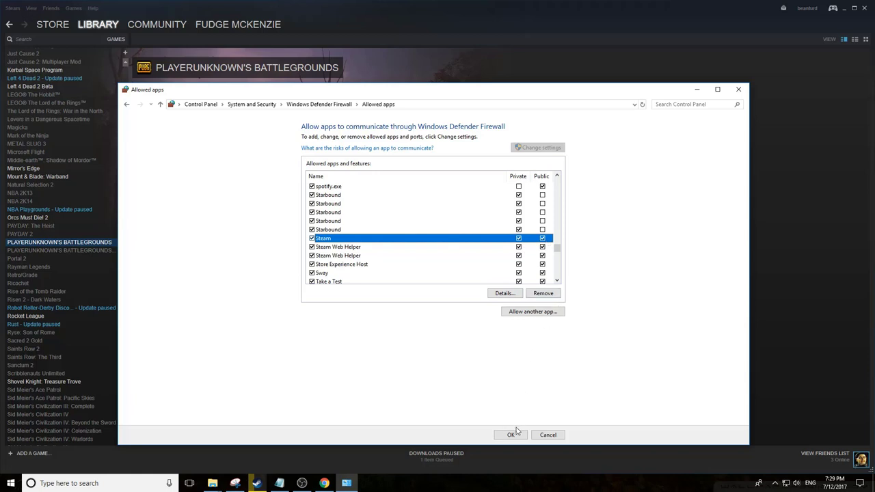
click(534, 312)
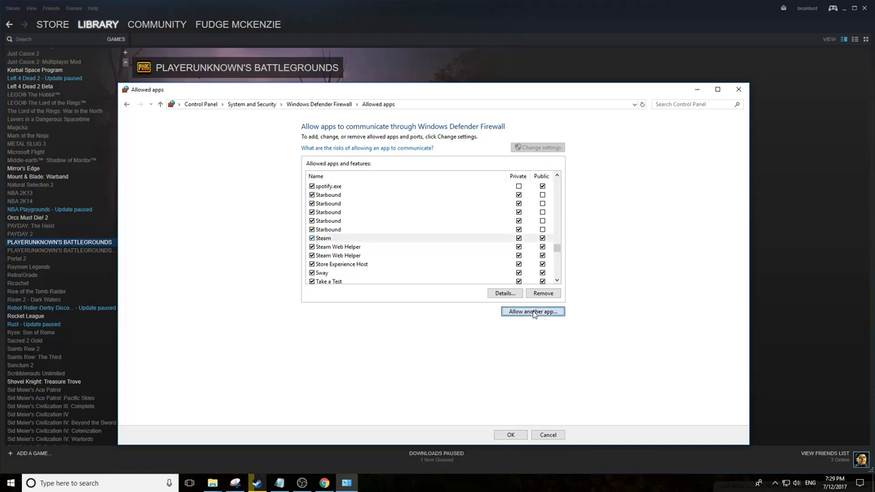
click(507, 318)
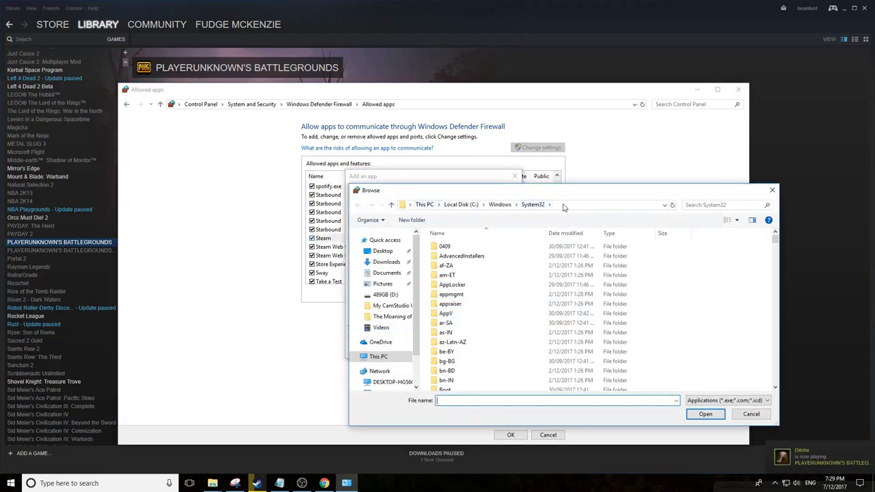
click(751, 414)
click(503, 350)
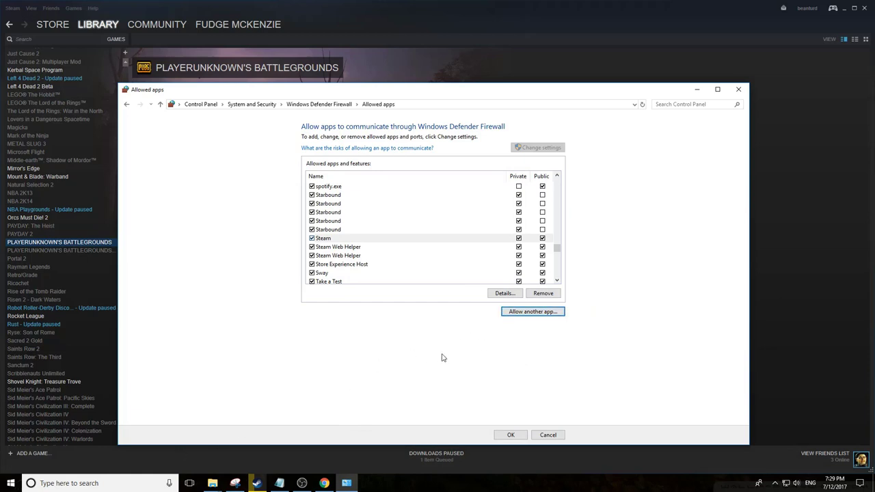
Open Control Panel's Network Connections via Network and Sharing Center.
click(116, 489)
text(co)
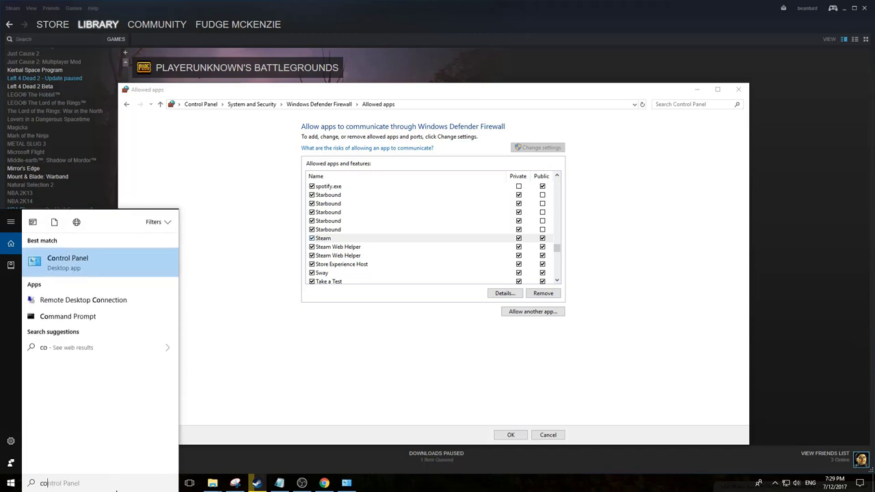
text(ntrol)
click(96, 268)
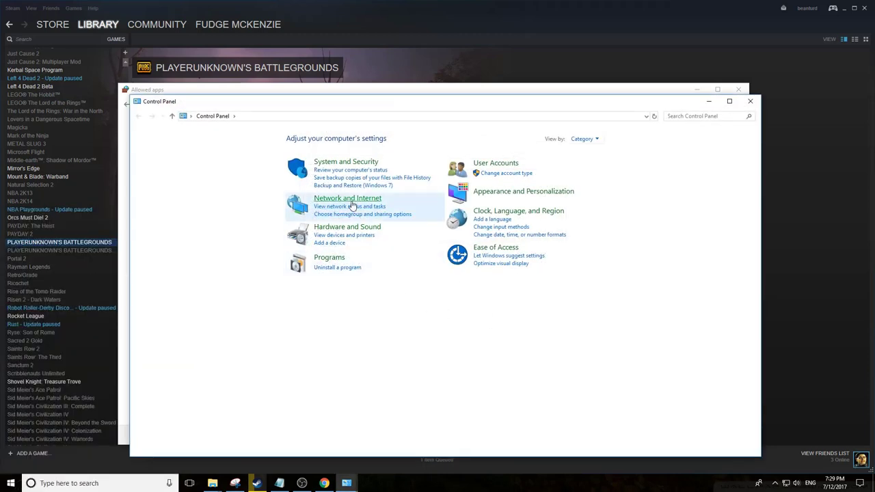
click(350, 199)
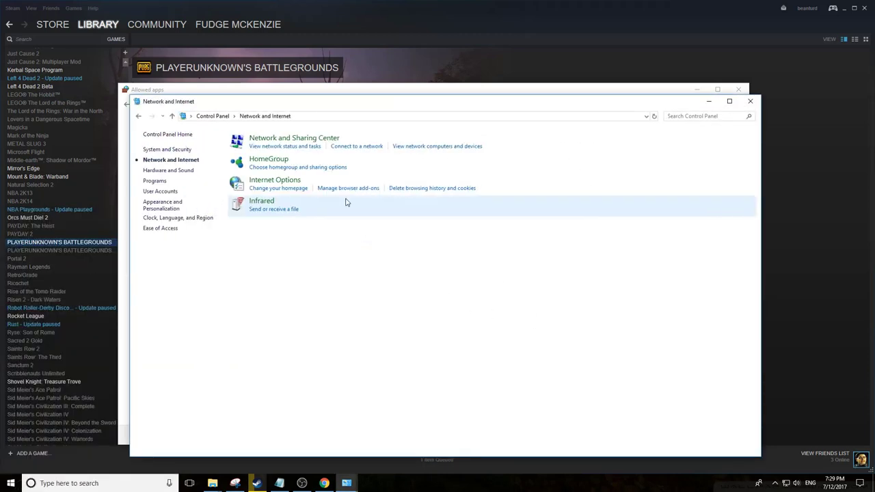
click(300, 140)
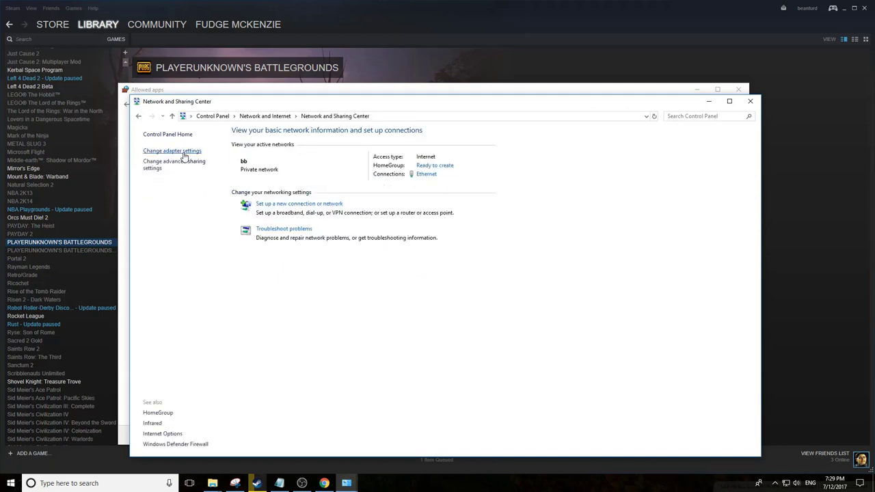
click(183, 154)
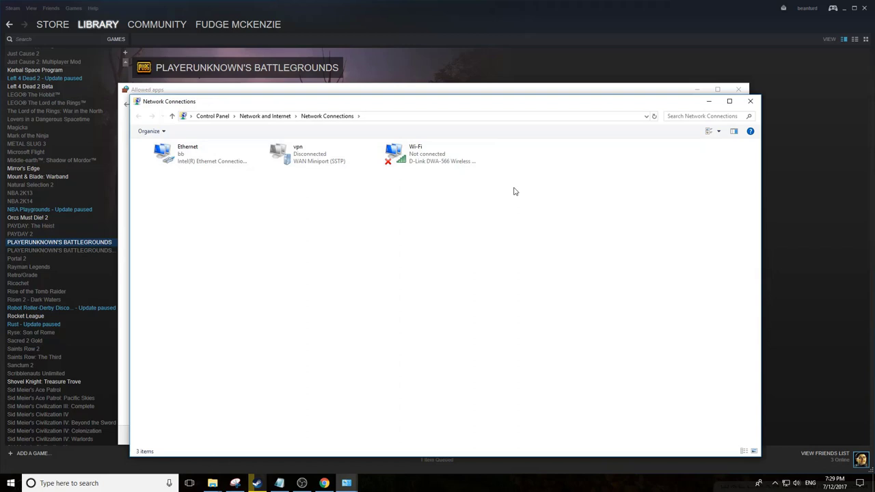
Disable the Ethernet network adapter.
drag(515, 192, 128, 138)
click(267, 198)
click(422, 166)
click(181, 154)
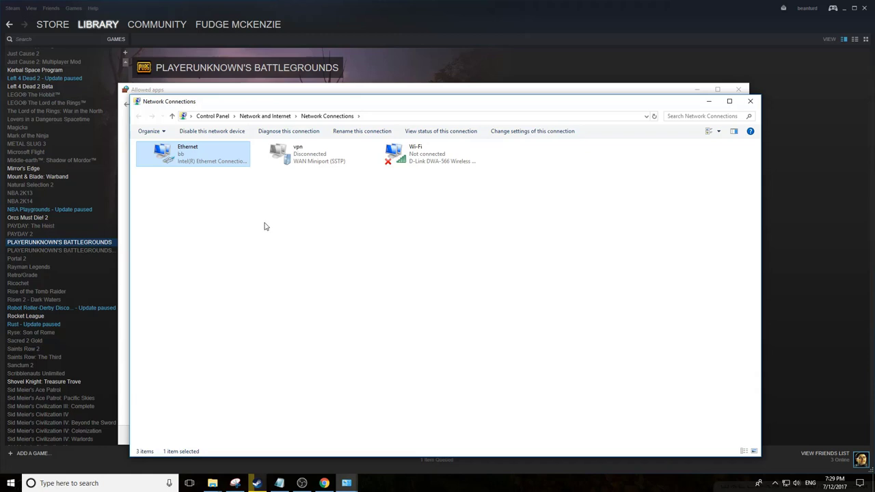
right_click(179, 162)
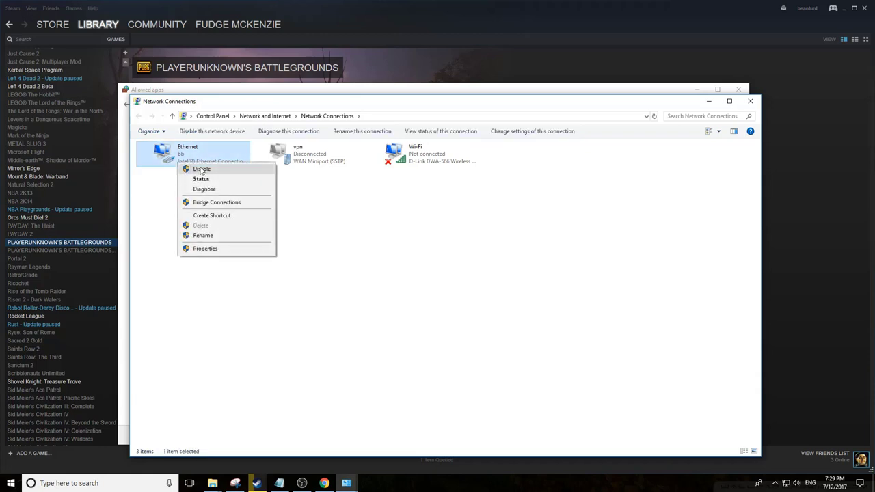
click(201, 169)
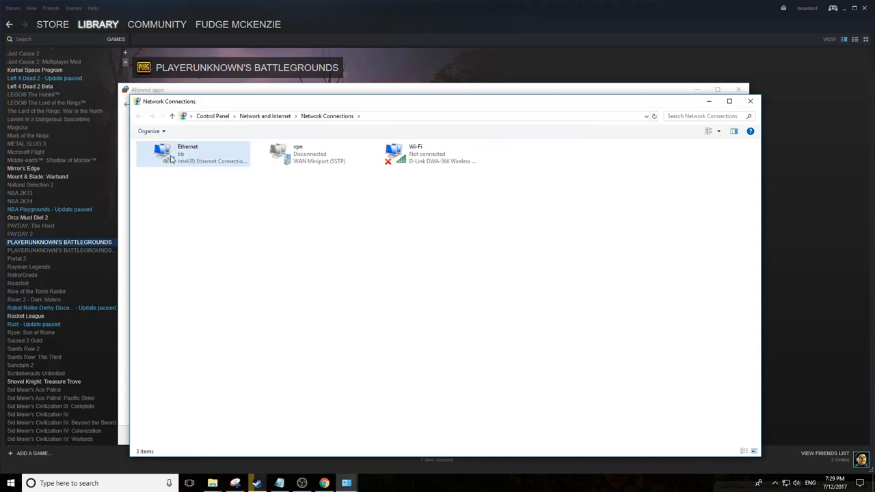